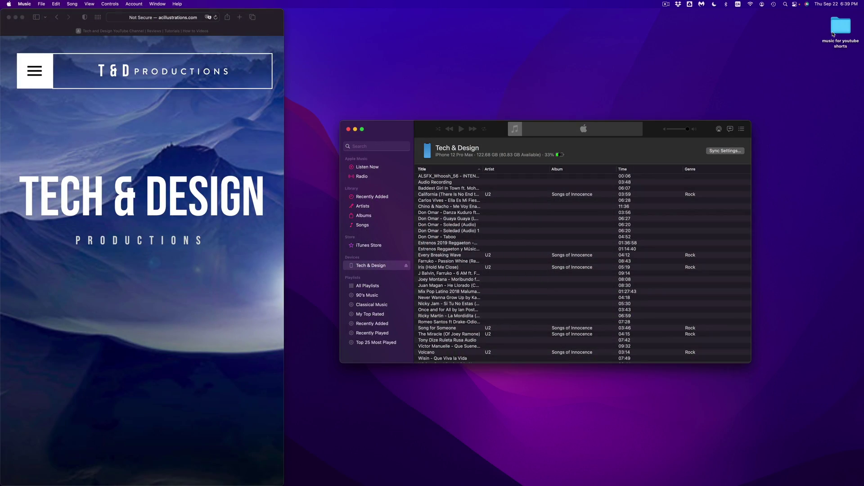
Step: Open the desktop 'music for youtube shorts' folder in Finder and place it beside Music
drag(838, 28, 678, 58)
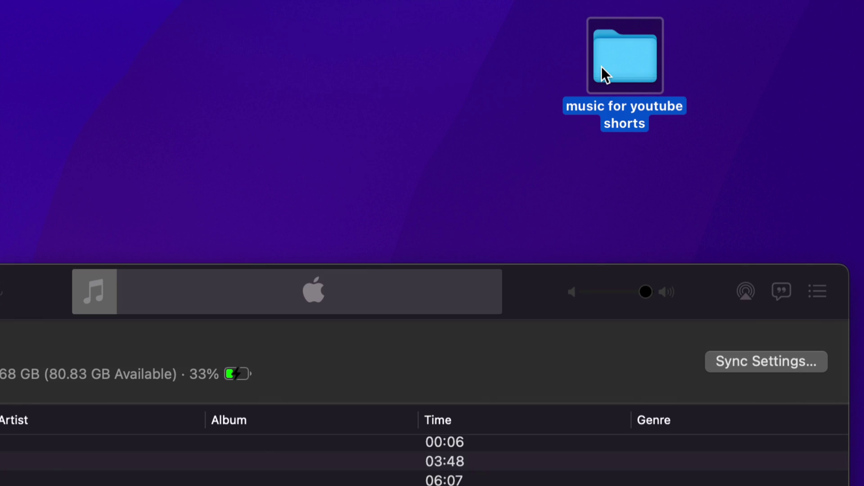
double_click(601, 66)
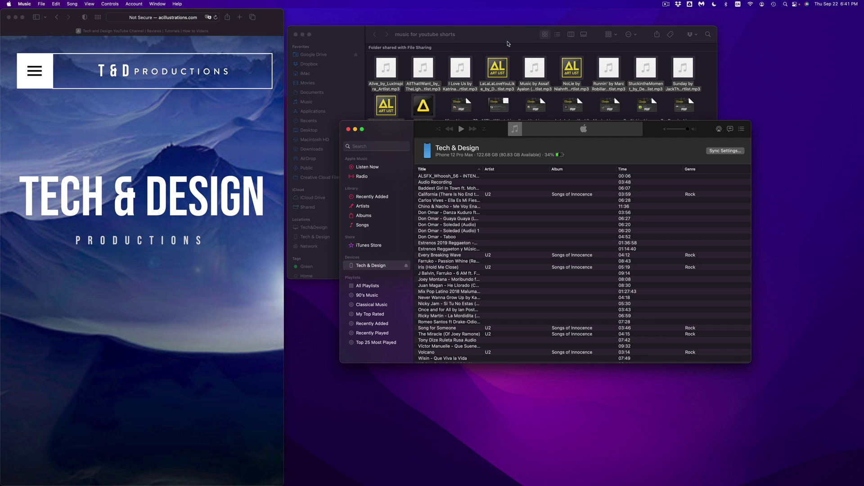
click(498, 38)
mouse_move(478, 35)
mouse_down()
mouse_move(534, 95)
mouse_move(659, 61)
mouse_move(586, 37)
mouse_move(594, 17)
mouse_up()
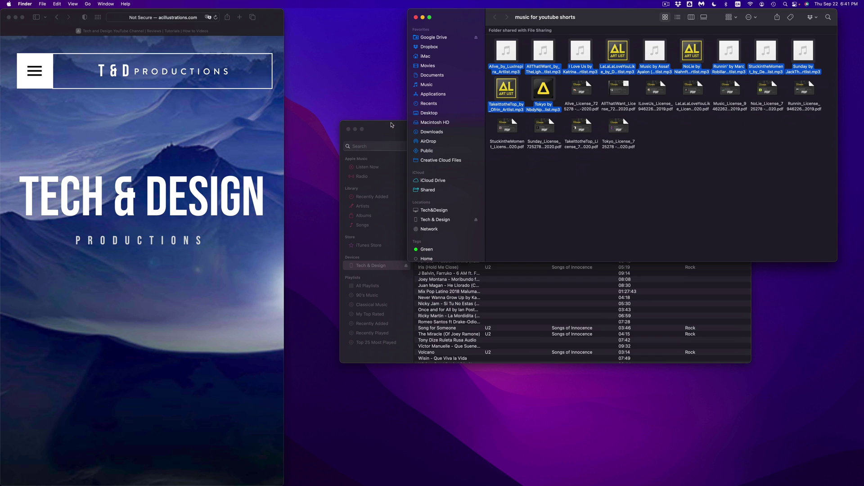
click(391, 126)
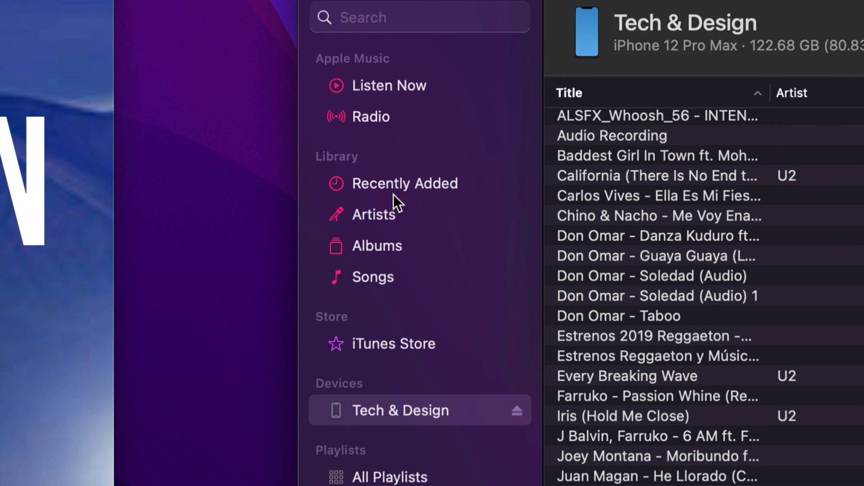
Step: Drag the folder's 11 mp3 files into Music's Recently Added view to import them as Art-list albums
click(412, 185)
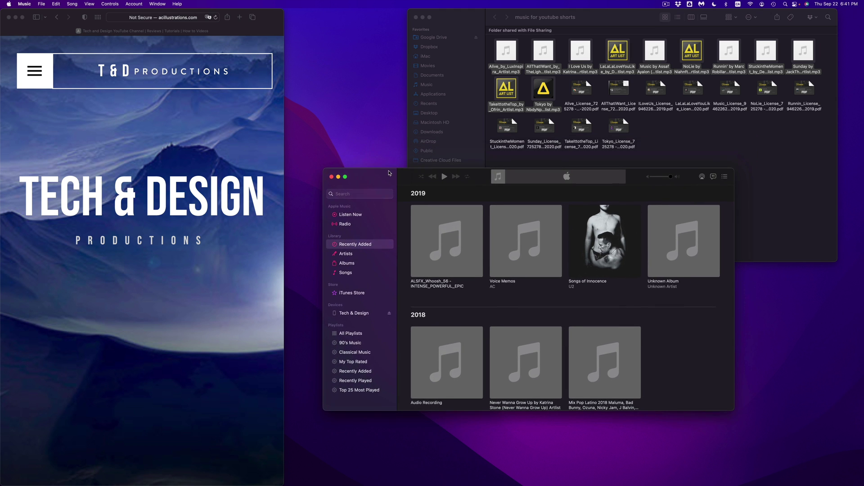
drag(388, 172, 389, 171)
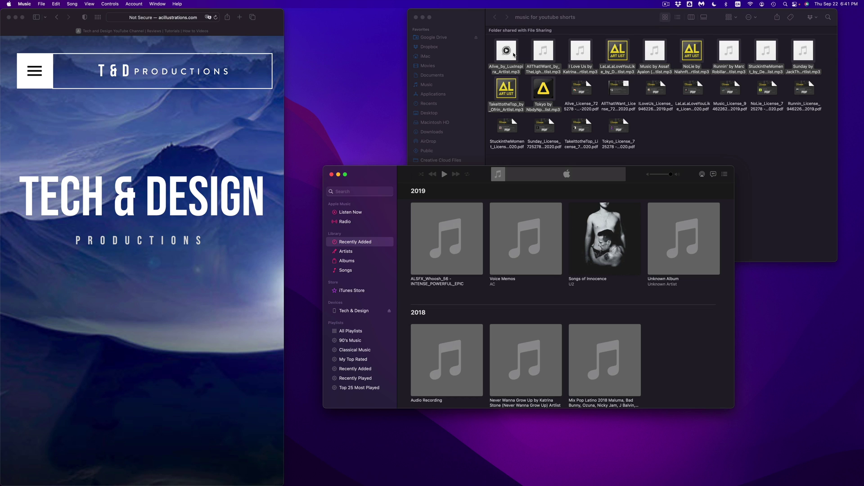
click(514, 54)
shift+click(543, 90)
mouse_move(516, 63)
mouse_down()
mouse_move(557, 148)
mouse_move(495, 246)
mouse_move(357, 243)
mouse_up()
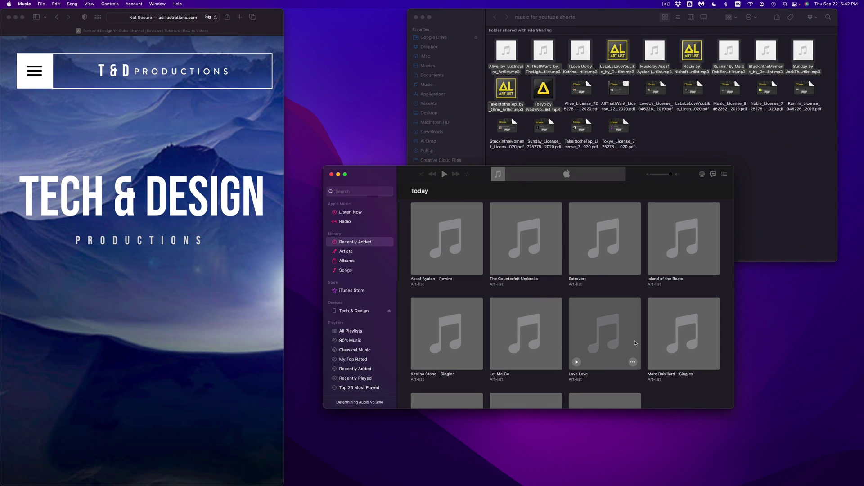
scroll(635, 344, down, 10)
scroll(635, 343, up, 10)
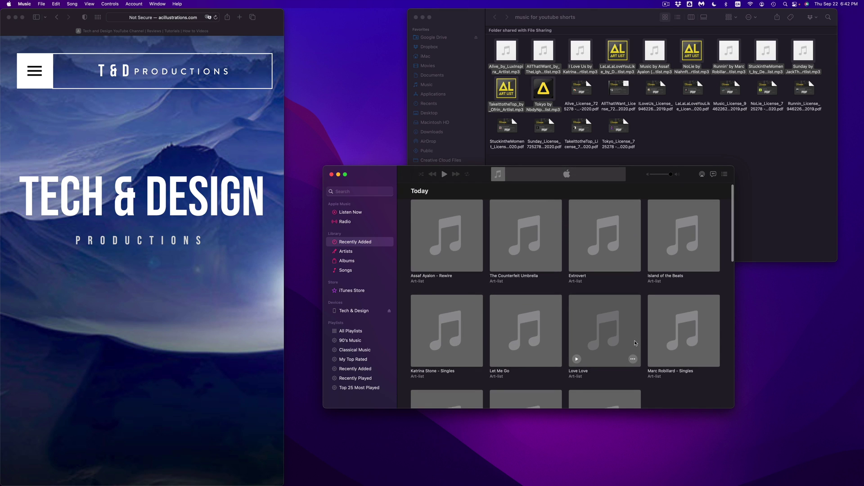
scroll(635, 343, down, 5)
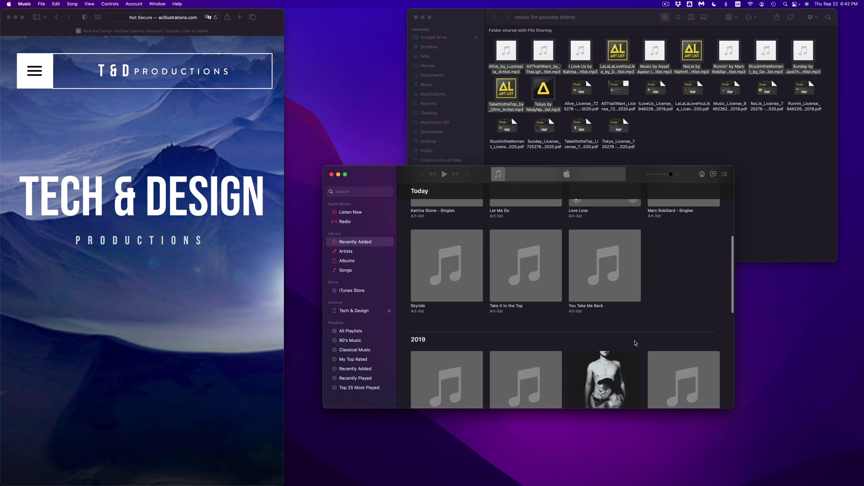
scroll(635, 343, down, 5)
Step: Delete the U2 album Songs of Innocence, confirming Delete Songs and Move to Trash
click(599, 291)
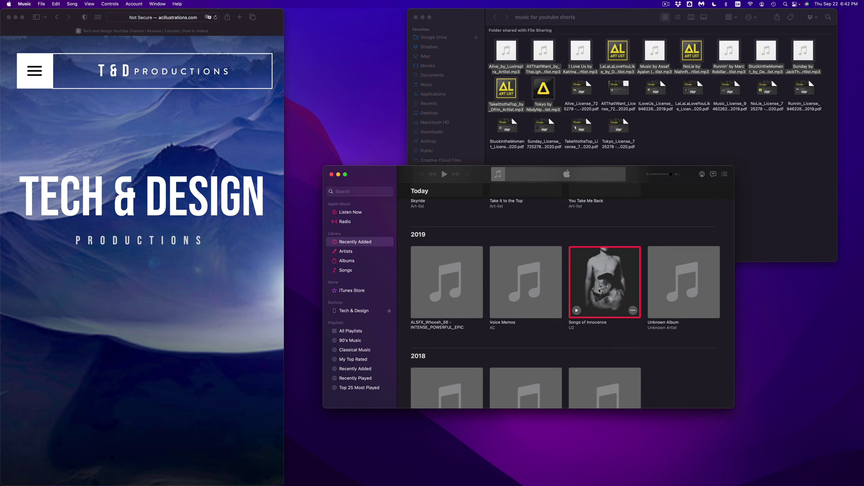
key(Delete)
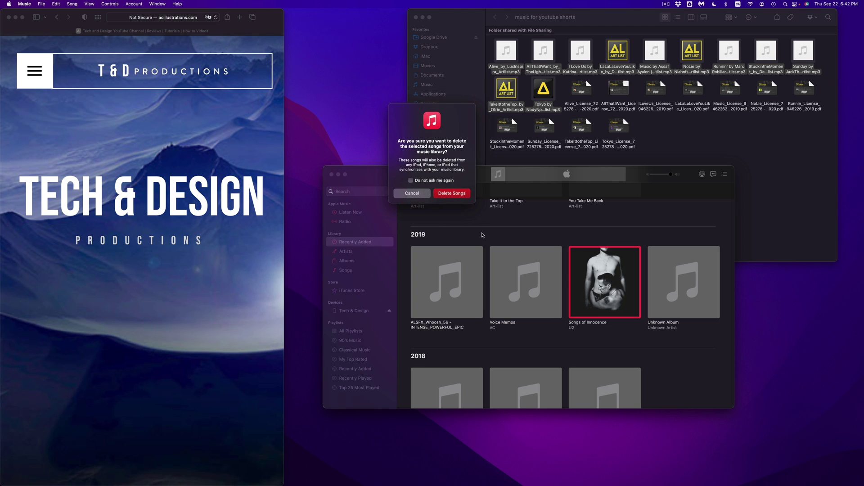
click(452, 195)
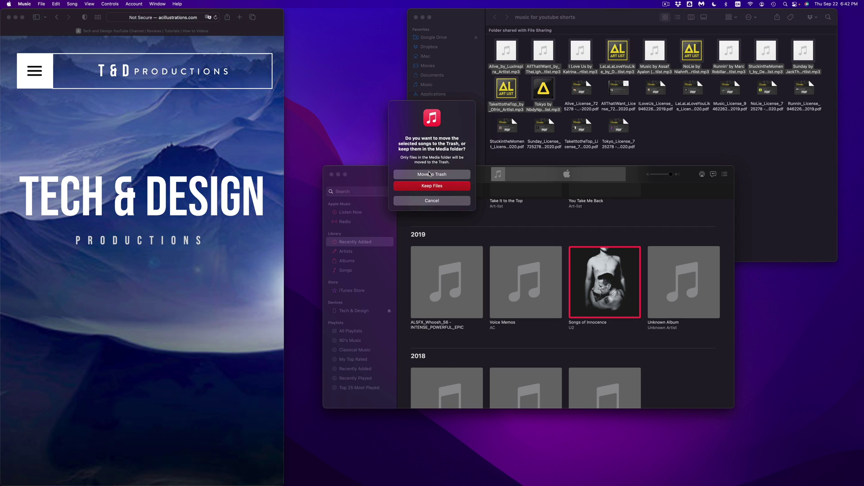
click(423, 175)
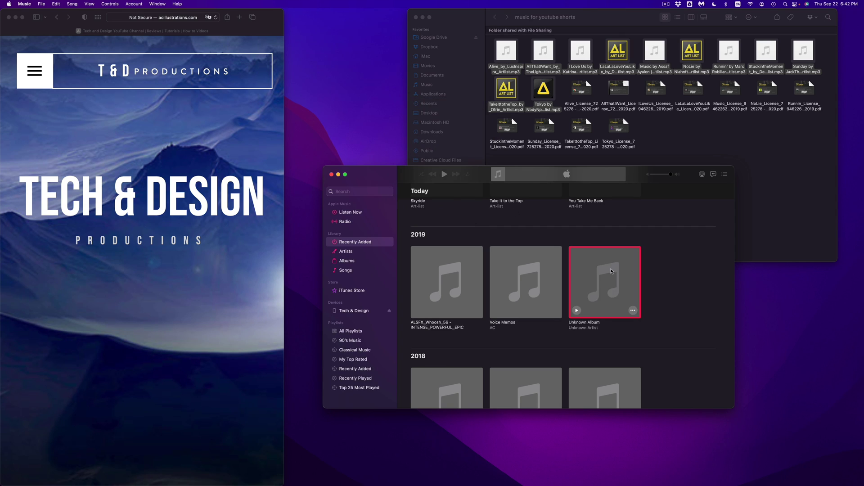
Step: Select the older items: Mix Pop Latino 2018, Never Wanna Grow Up, Audio Recording and the 2015 albums
scroll(675, 261, down, 2)
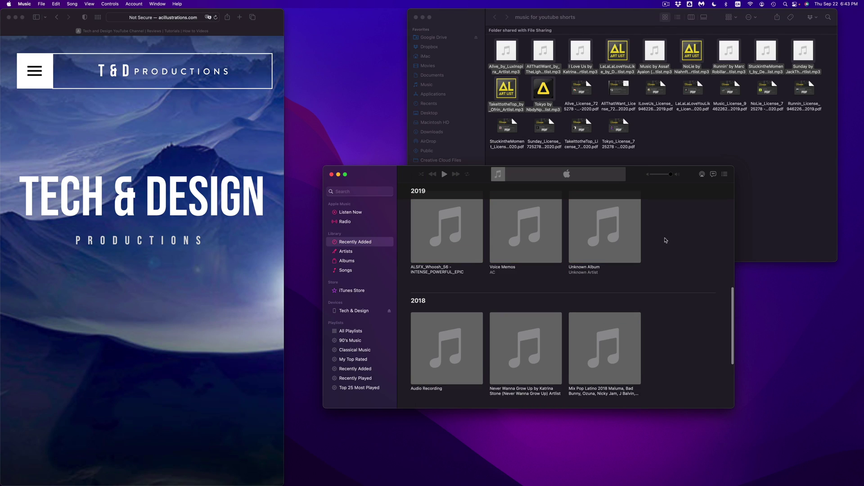
mouse_move(667, 235)
mouse_down()
mouse_move(501, 310)
mouse_move(446, 368)
mouse_up()
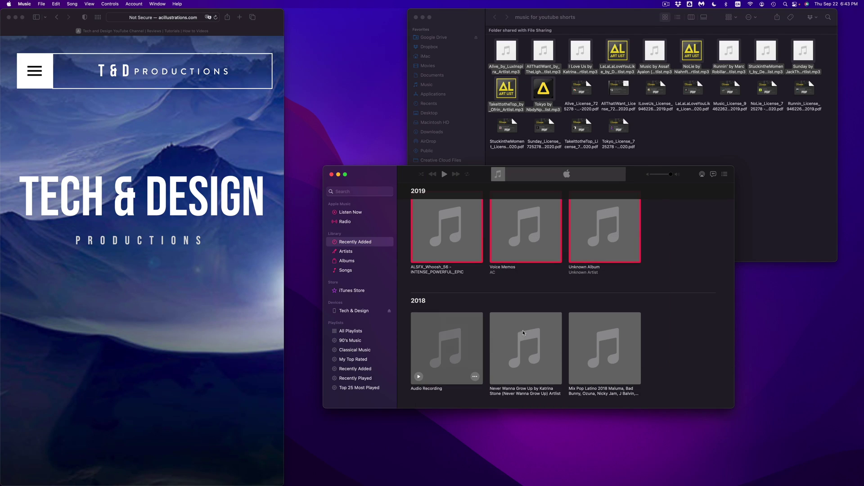
super+click(616, 336)
super+click(550, 337)
super+click(455, 333)
scroll(585, 339, down, 5)
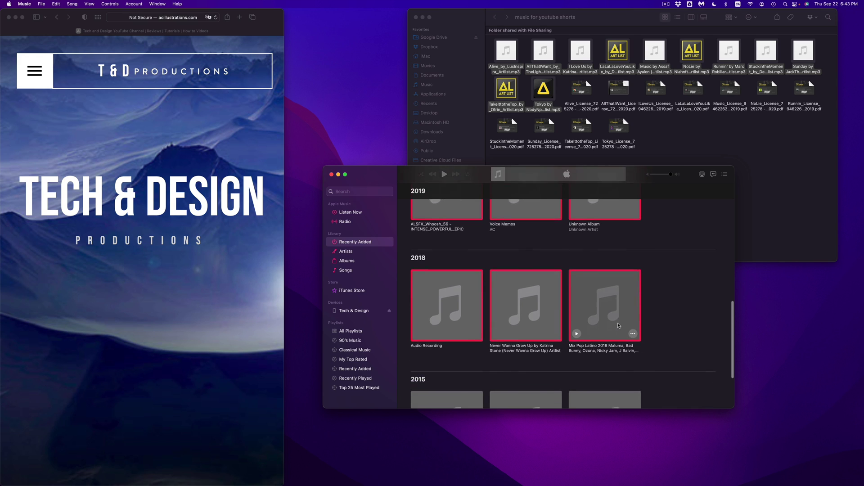
super+click(601, 342)
shift+click(604, 339)
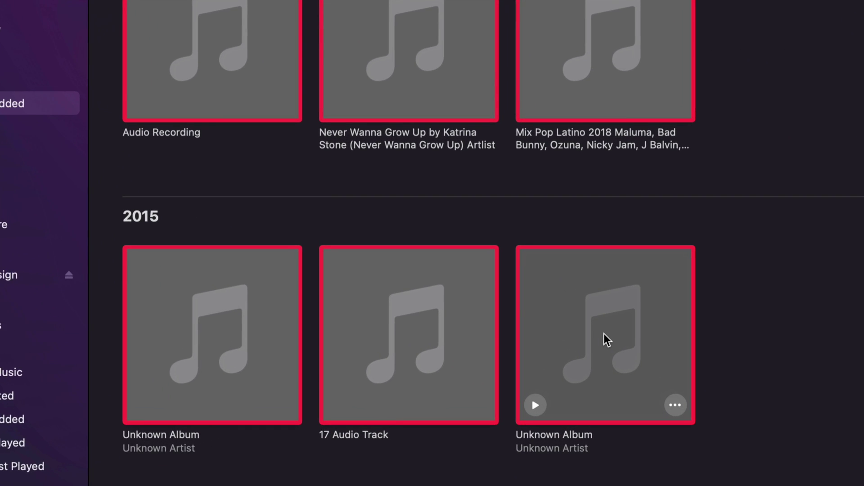
Step: Delete the selected items from the library and move their files to the Trash
key(Delete)
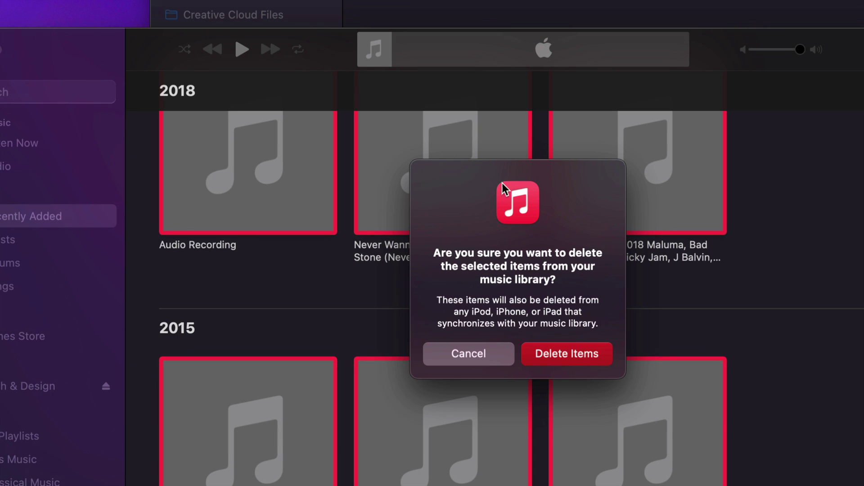
click(566, 353)
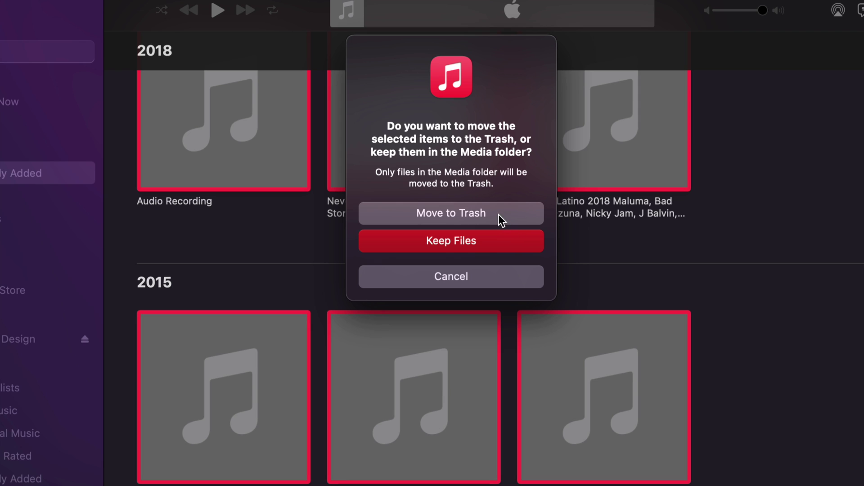
click(453, 217)
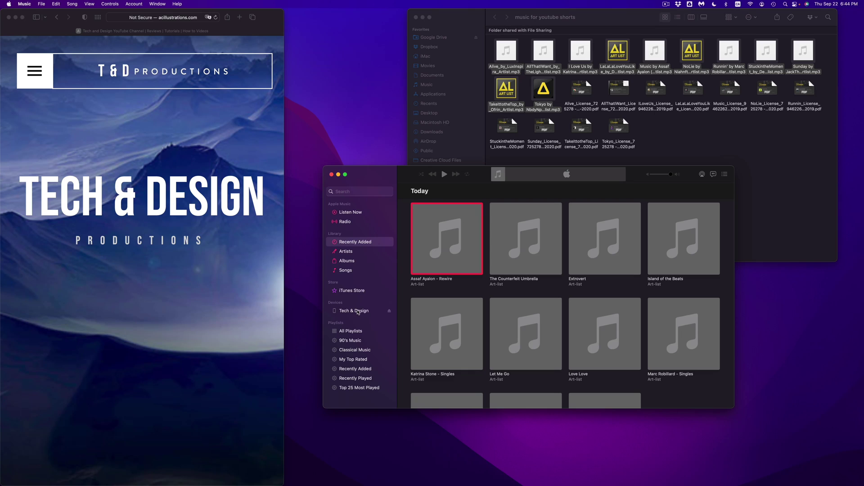
Step: Open Tech & Design's sync settings and toggle 'Sync only checked songs and videos', leaving it enabled
click(358, 312)
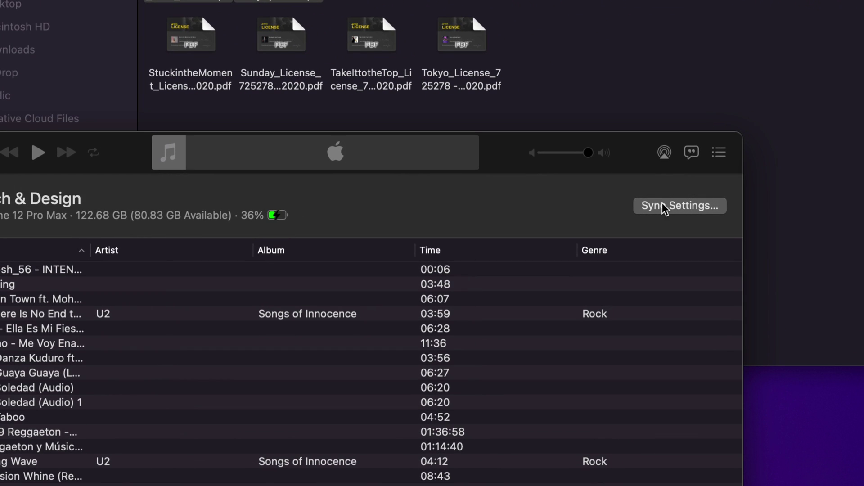
click(662, 207)
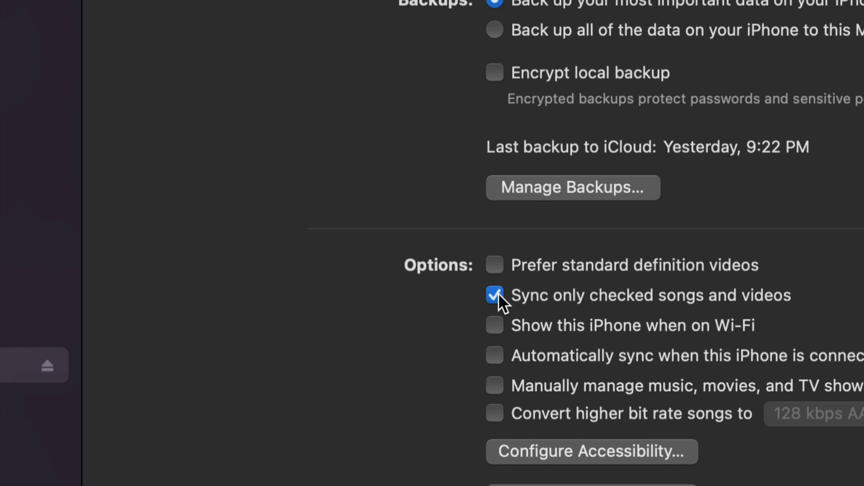
click(499, 295)
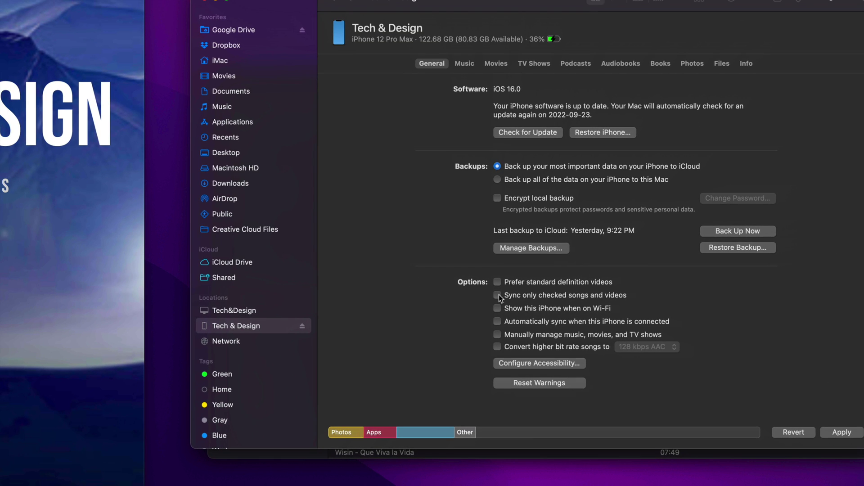
click(497, 295)
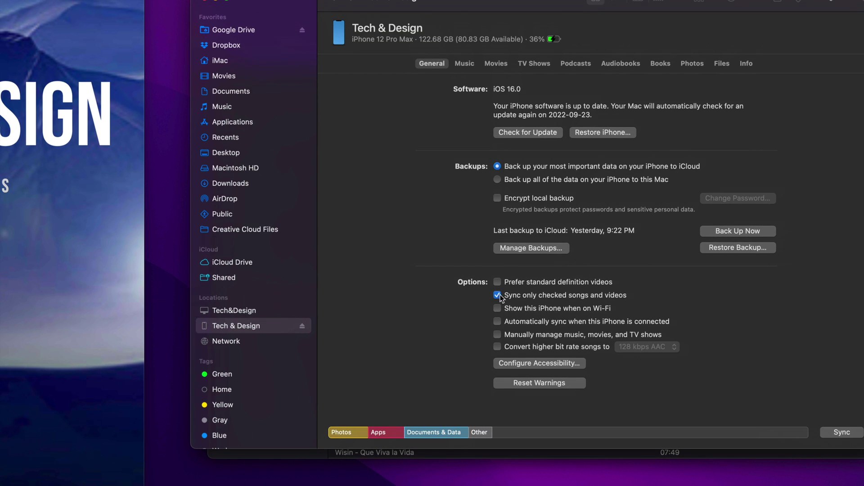
click(498, 296)
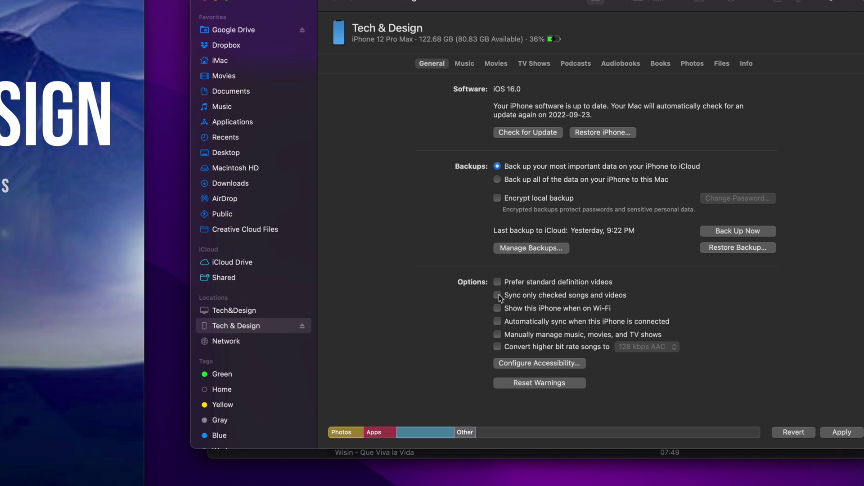
click(498, 296)
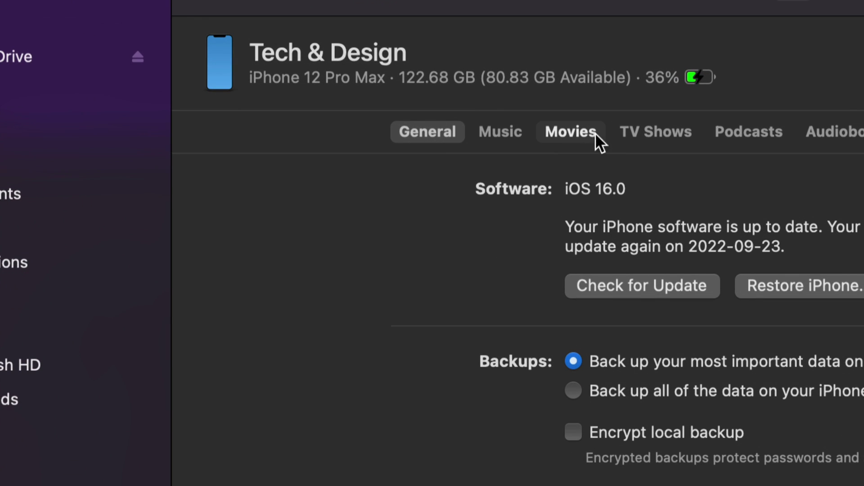
Step: Choose 'Selected artists, albums, genres, and playlists' for music sync, with the Art-list artist unticked
click(505, 132)
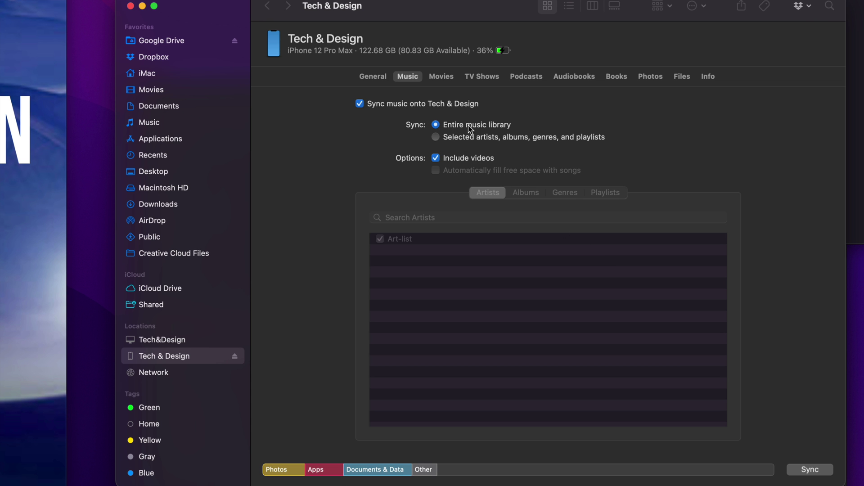
click(436, 137)
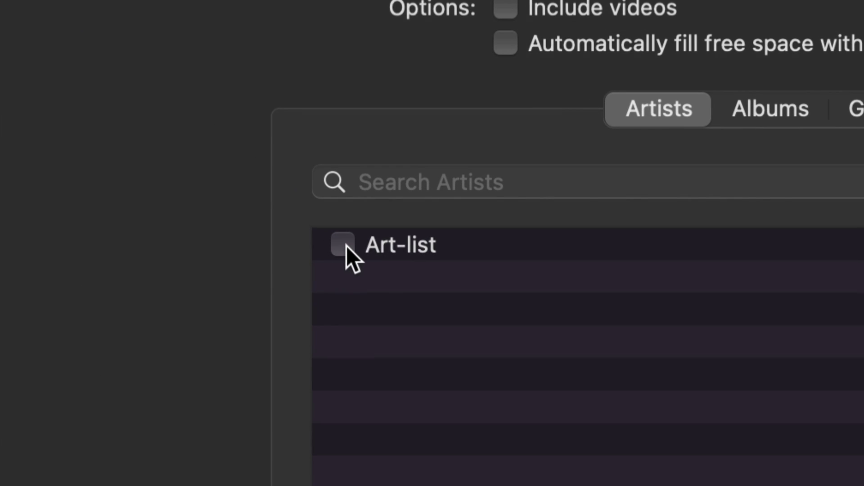
click(343, 244)
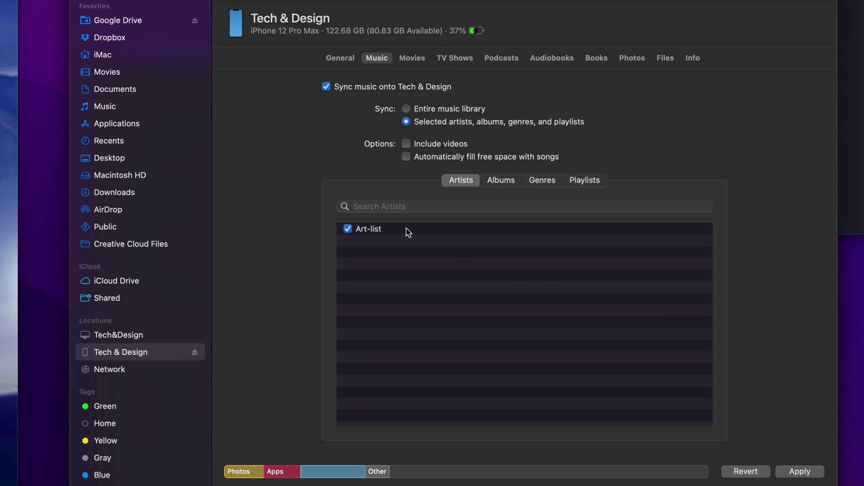
click(347, 228)
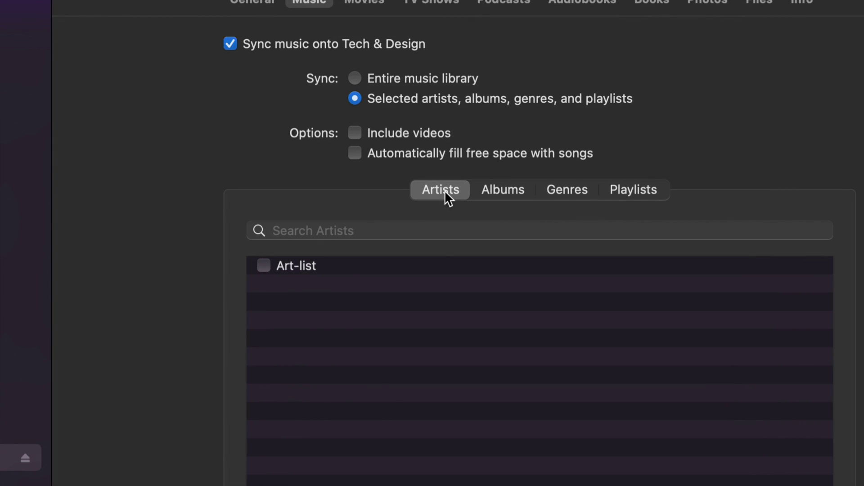
Step: Tick all eleven albums in the Albums list, from Assaf Ayalon - Rewire to You Take Me Back
click(503, 190)
click(568, 188)
click(620, 190)
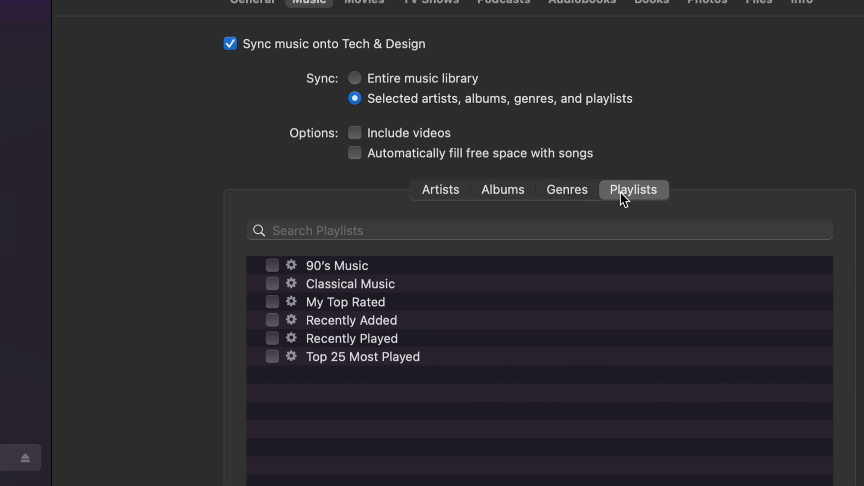
click(507, 189)
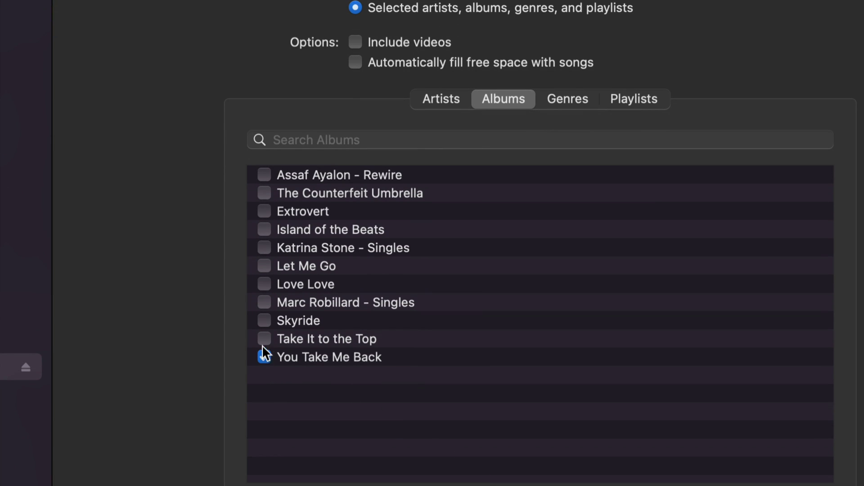
click(265, 303)
click(264, 284)
drag(264, 266, 265, 175)
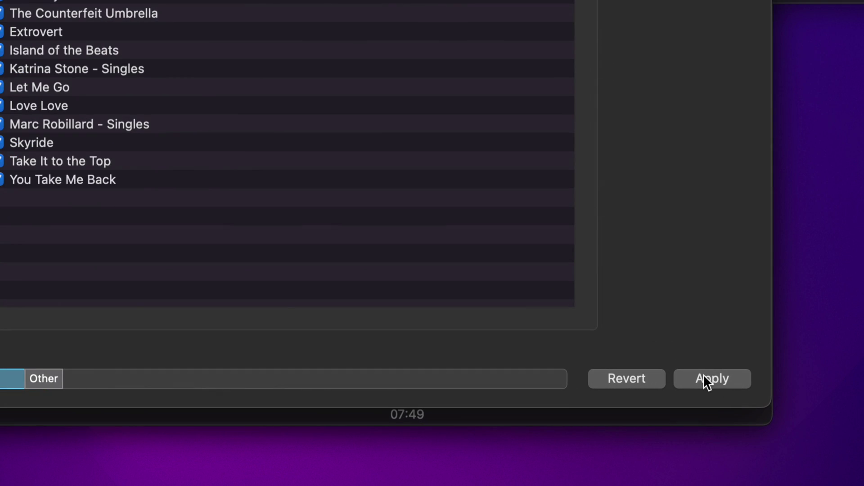
Step: Apply the album sync selection, then acknowledge the Music-app-not-installed warning with OK
click(704, 375)
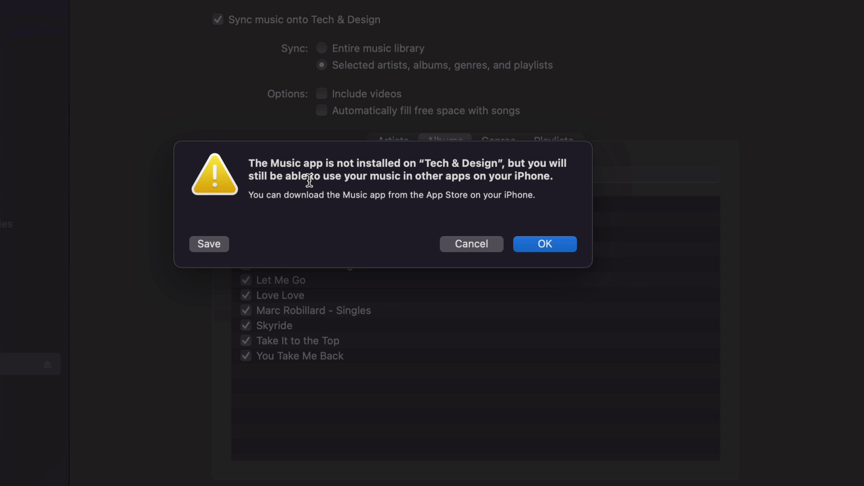
click(546, 242)
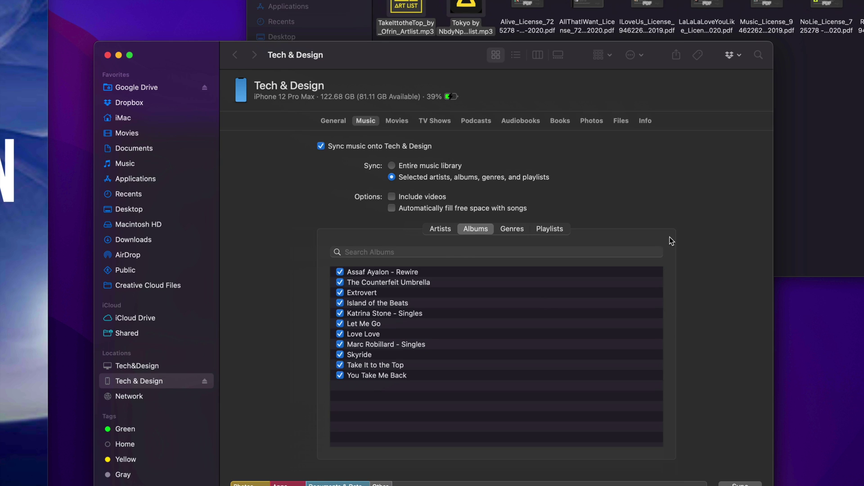